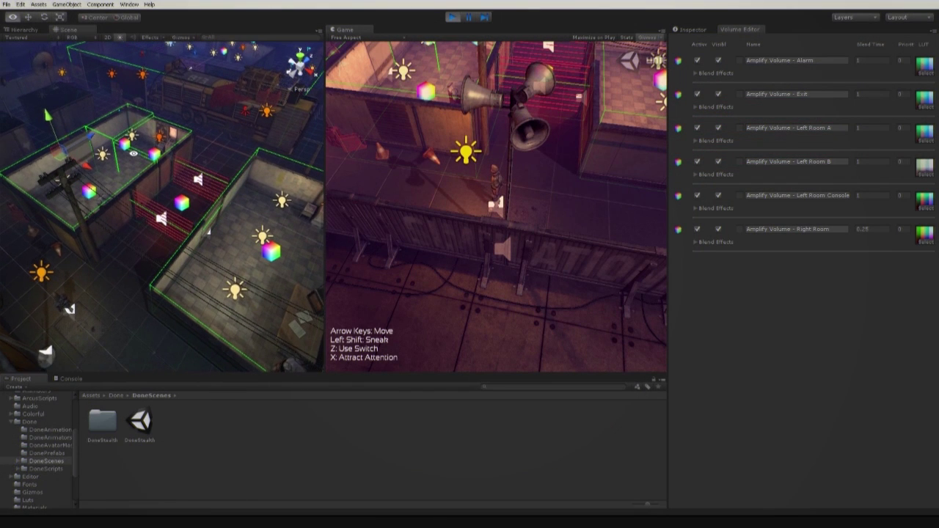
Step: Select the right and left room volumes, then walk the player into the green room
alt+right_drag(133, 153, 139, 193)
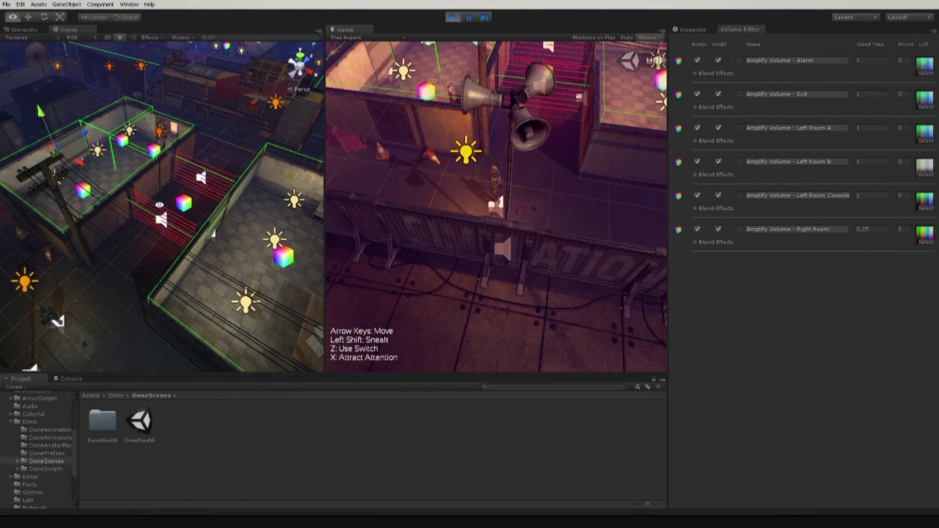
click(244, 255)
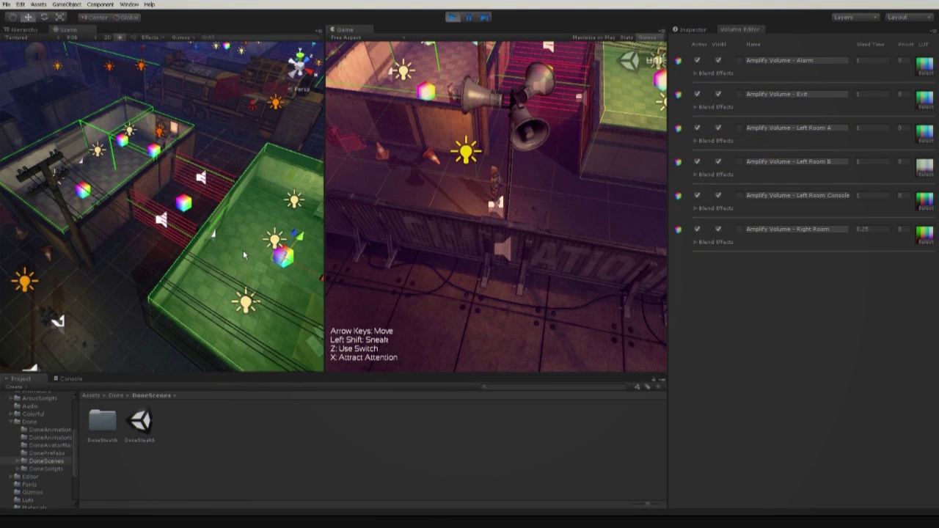
click(73, 190)
key(Left)
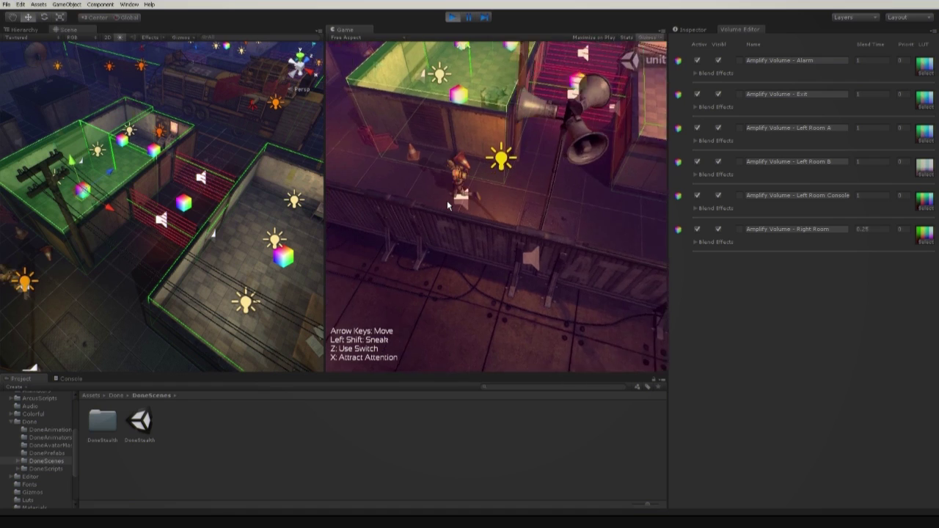
key(Up)
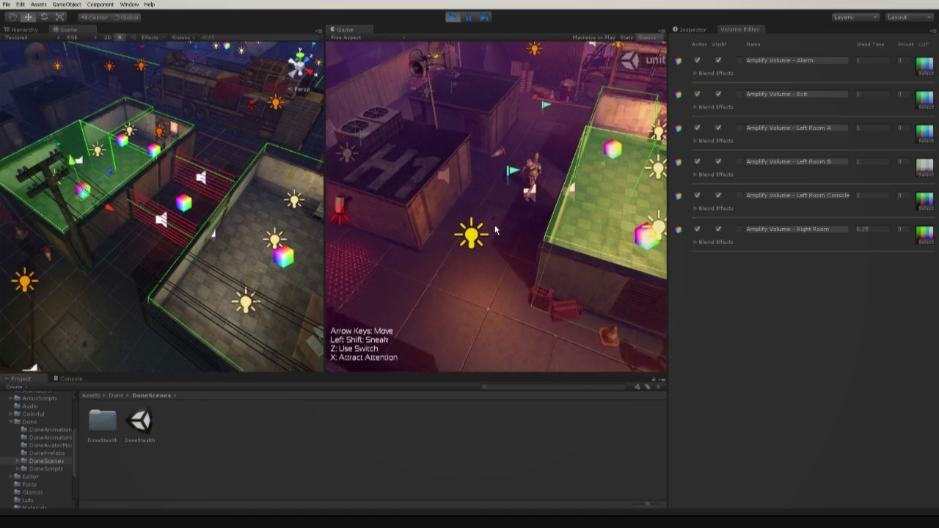
key(Up)
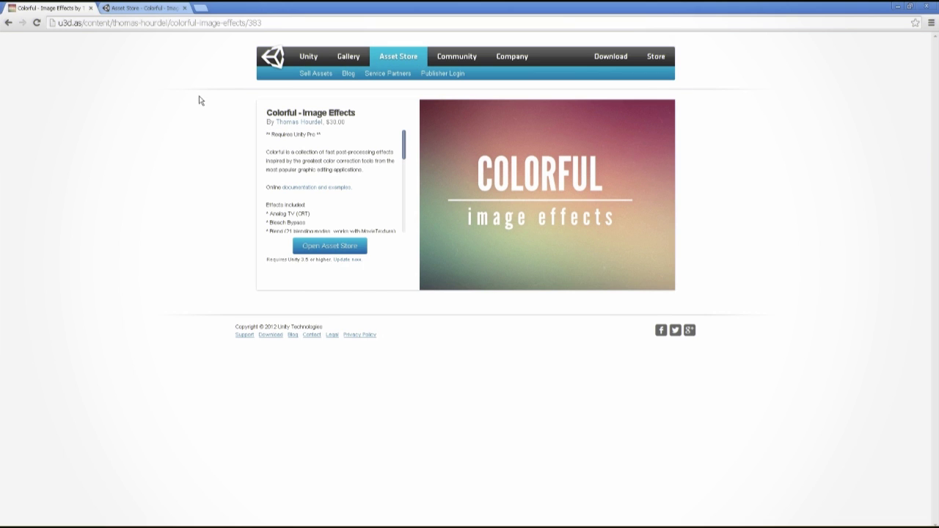
Step: Bring up the Colorful - Image Effects ($30.00) Asset Store listing and scroll down it
click(143, 7)
scroll(112, 172, down, 2)
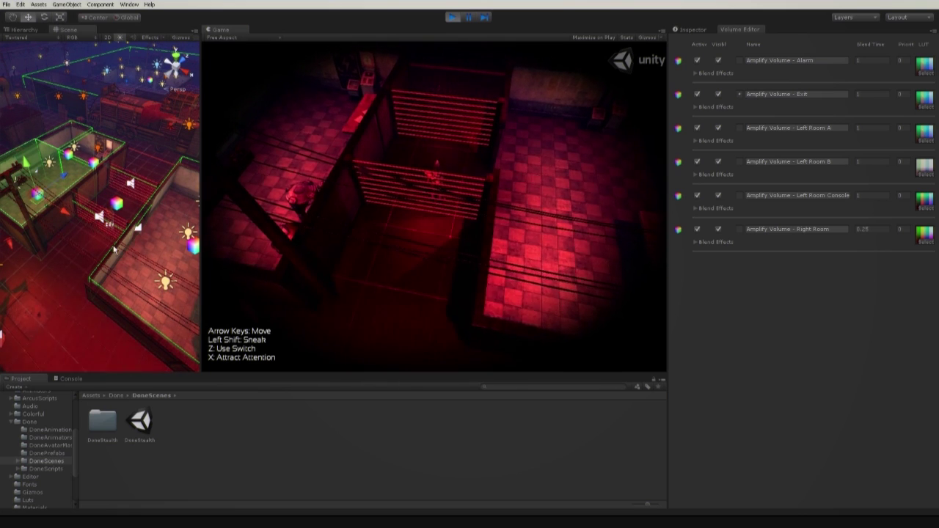
Step: Walk the player from the red laser area into the dark, muted terminal room
scroll(121, 212, down, 2)
scroll(120, 212, up, 5)
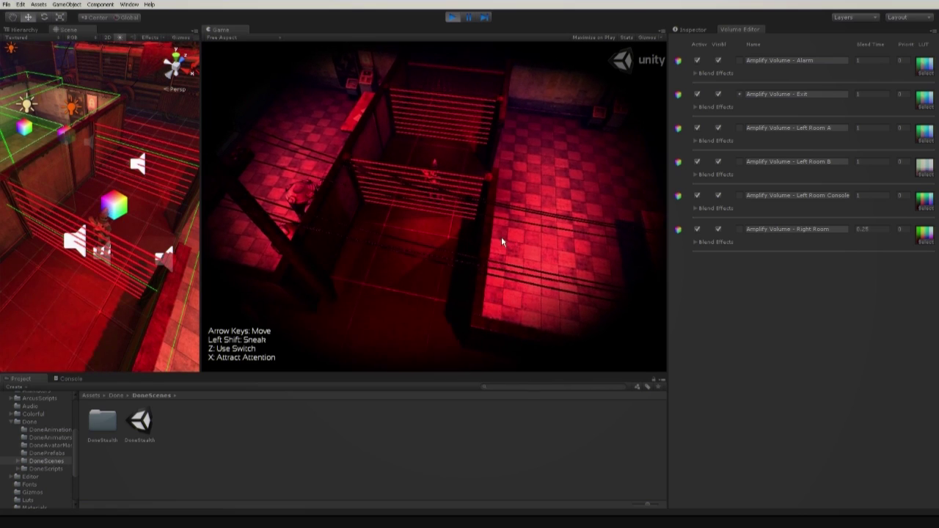
key(Right)
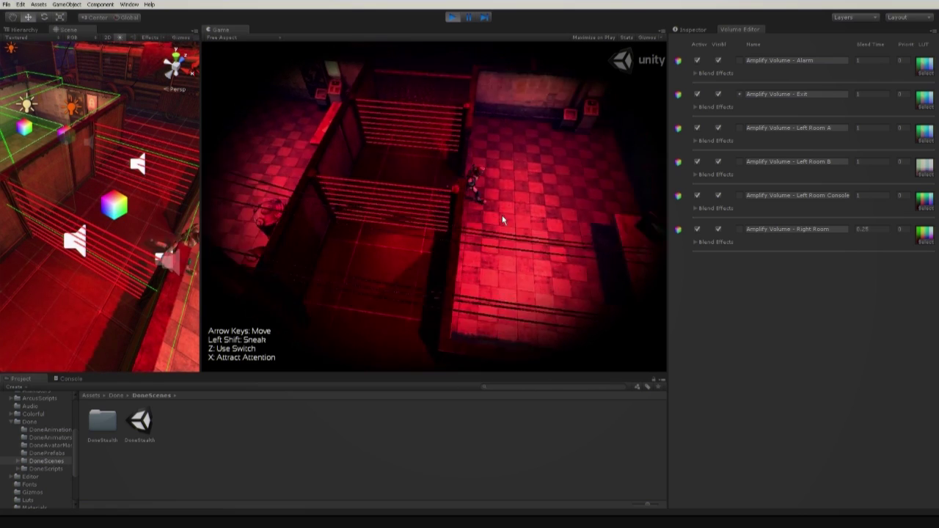
key(Left)
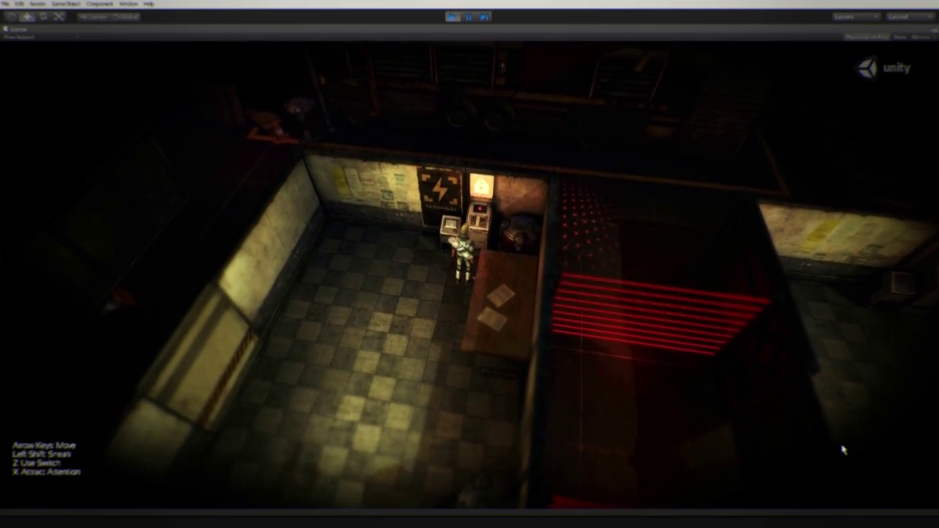
key(Down)
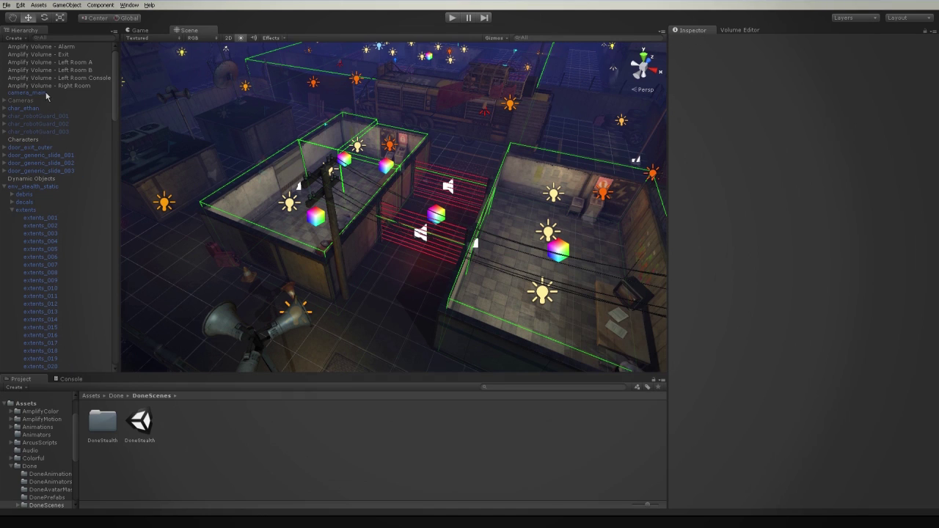
Step: Inspect camera_main's effects, then select the Amplify Volume - Left Room A in the Scene view
click(29, 93)
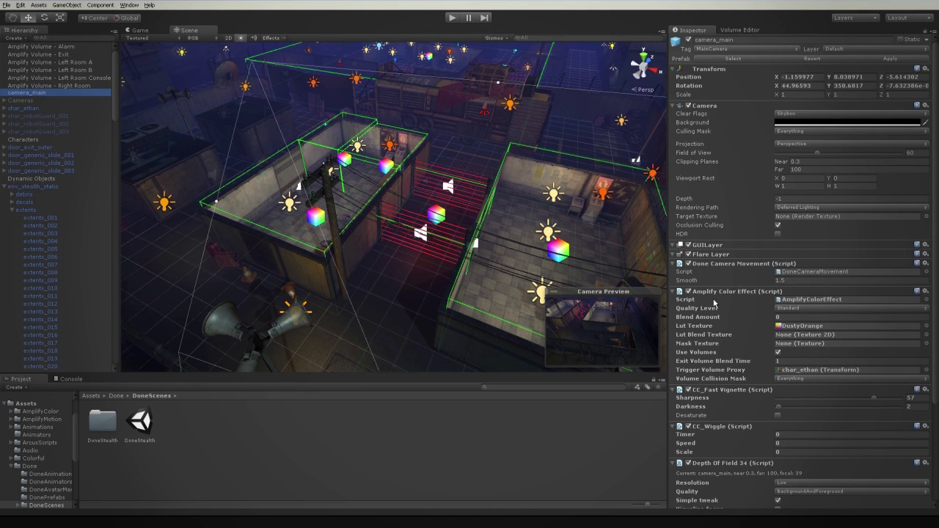
scroll(722, 326, down, 3)
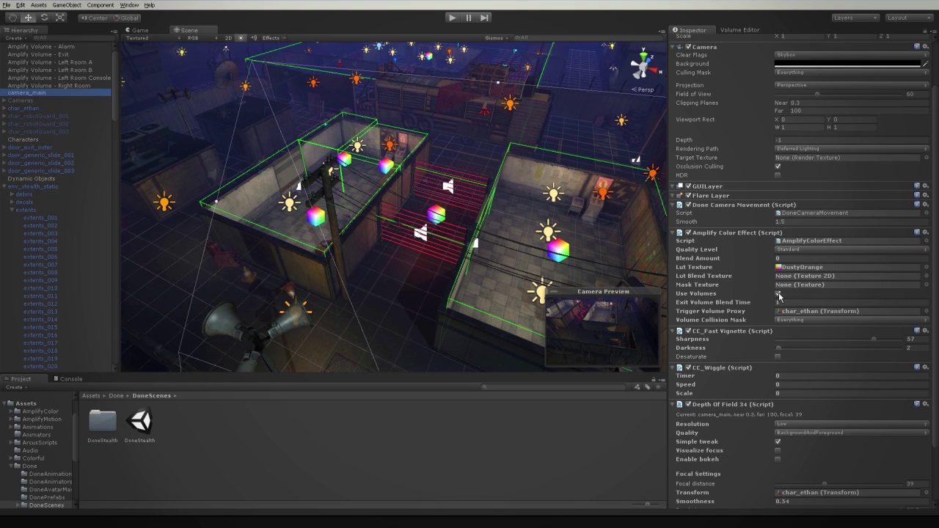
alt+drag(491, 247, 288, 223)
click(317, 212)
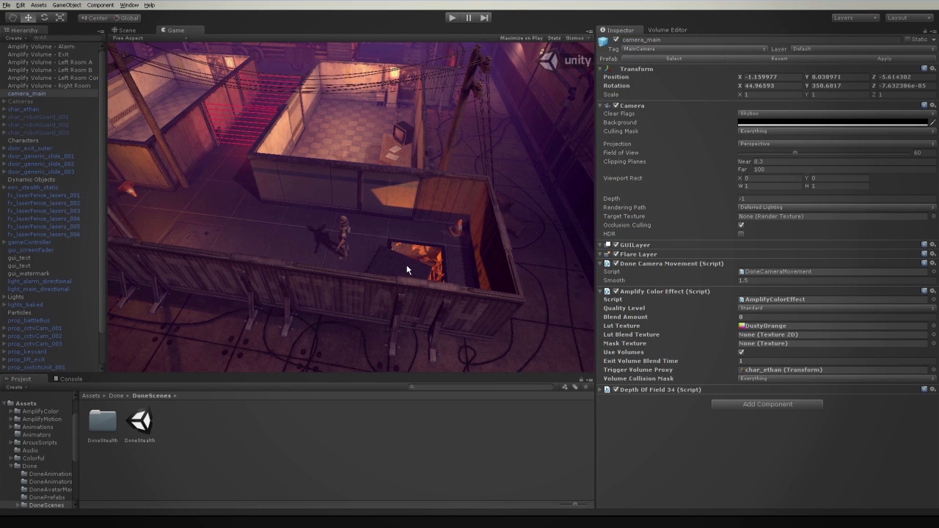
click(130, 31)
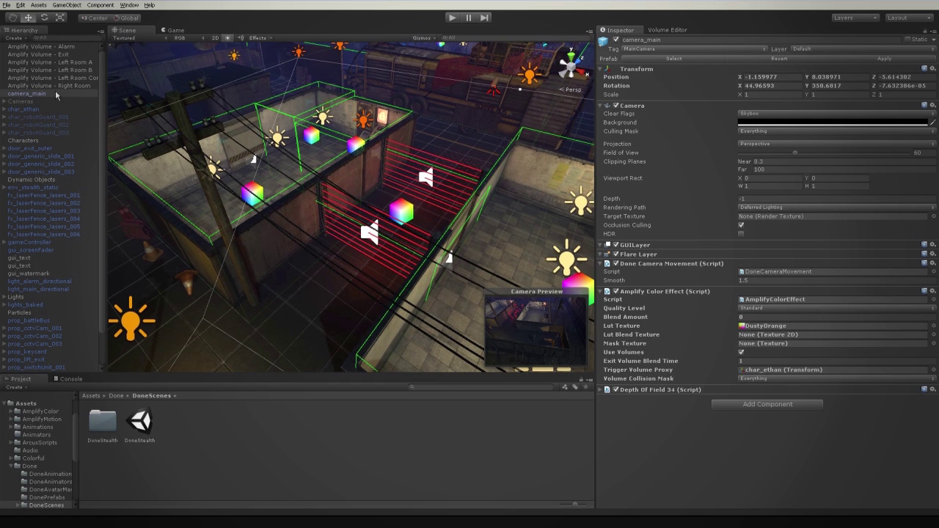
Step: Add the Colorful Fast Vignette and Wiggle effects to the camera
click(100, 5)
mouse_move(133, 110)
click(198, 165)
click(101, 5)
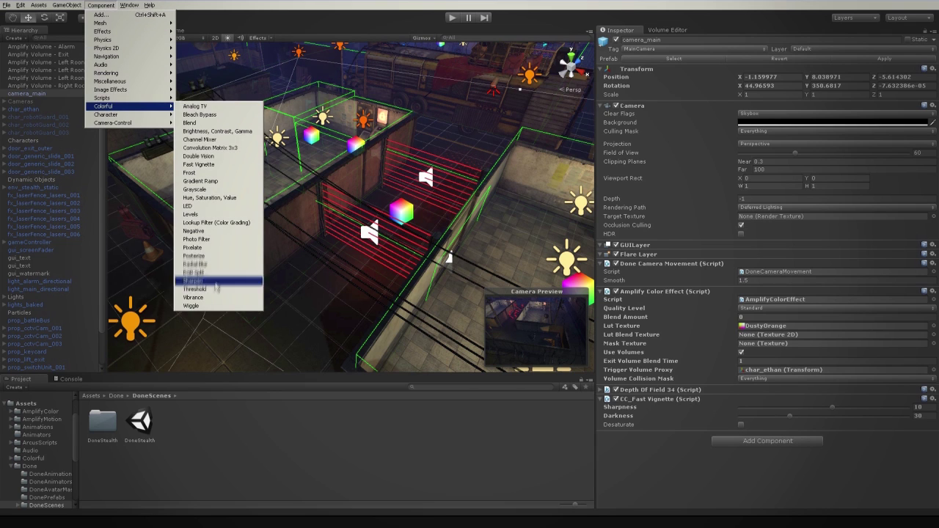
click(212, 307)
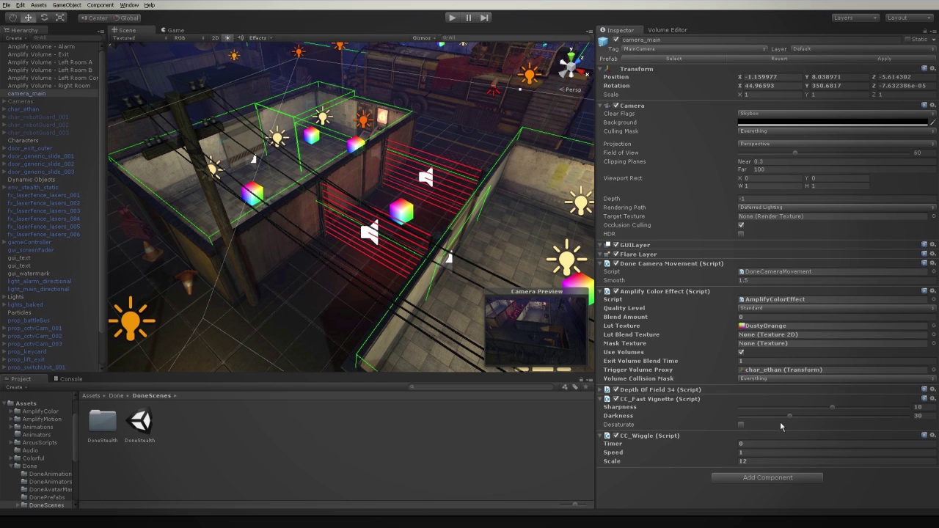
Step: Preview in Play mode, then set vignette Darkness and wiggle Speed and Scale to 0
key(ctrl+p)
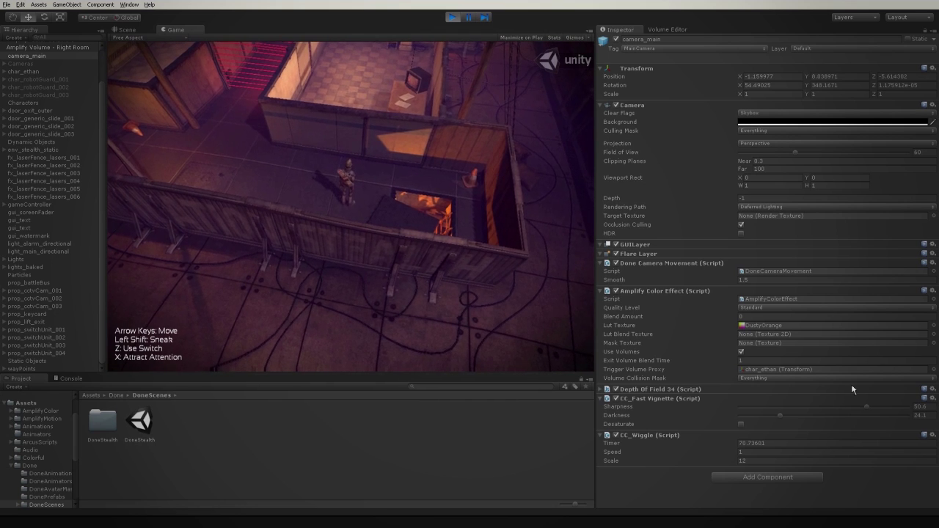
key(ctrl+p)
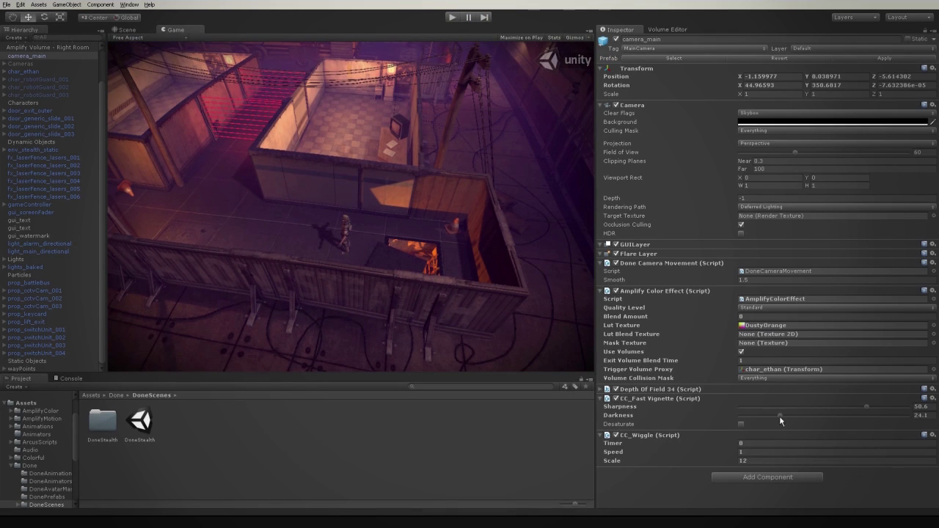
drag(772, 415, 724, 421)
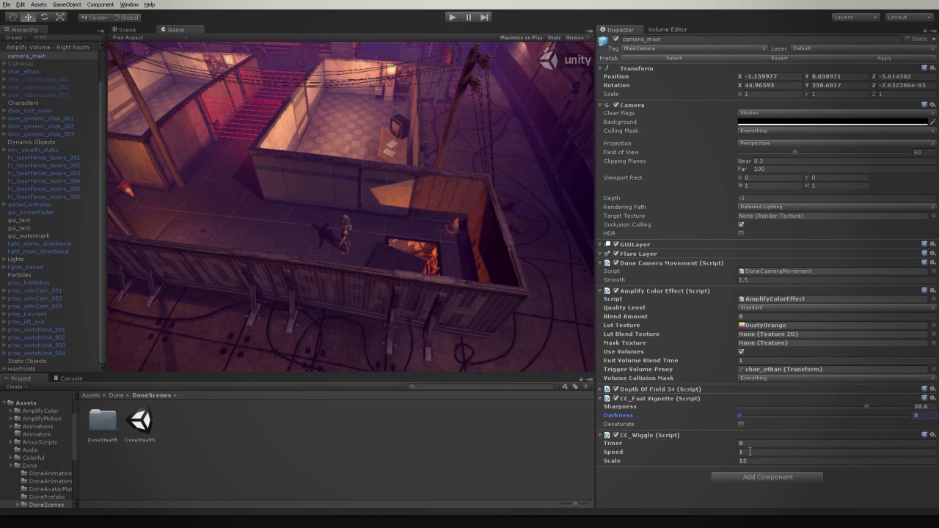
key(ctrl+1)
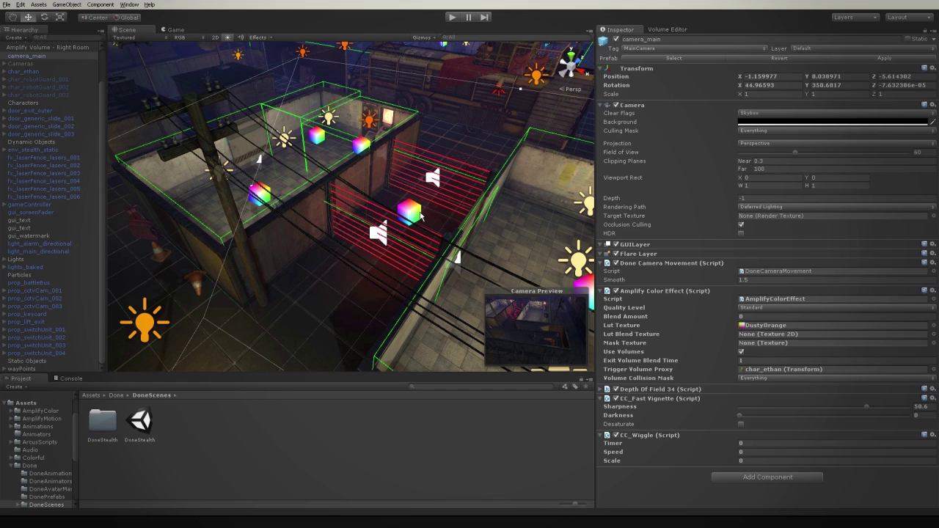
Step: Give the Alarm volume blends of vignette darkness 46, wiggle scale 5 and speed 3, then walk in to test
click(409, 211)
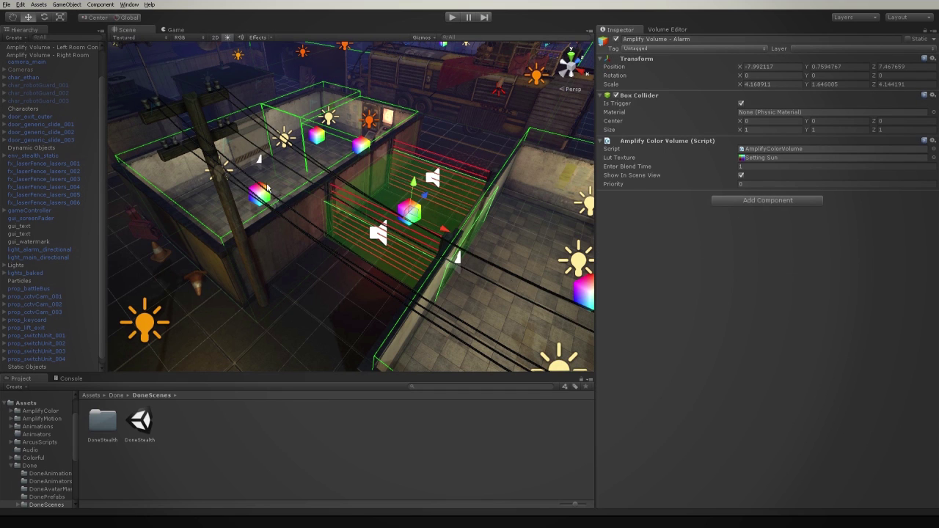
click(667, 30)
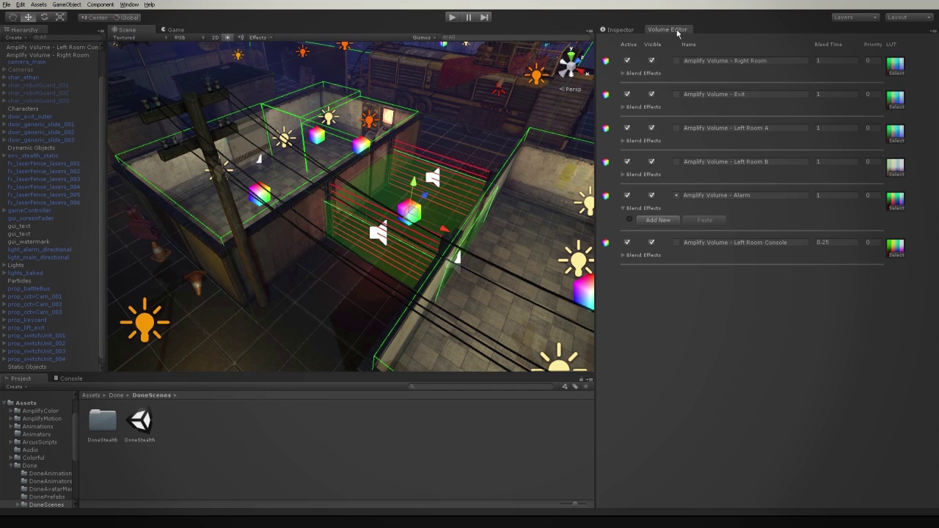
click(658, 221)
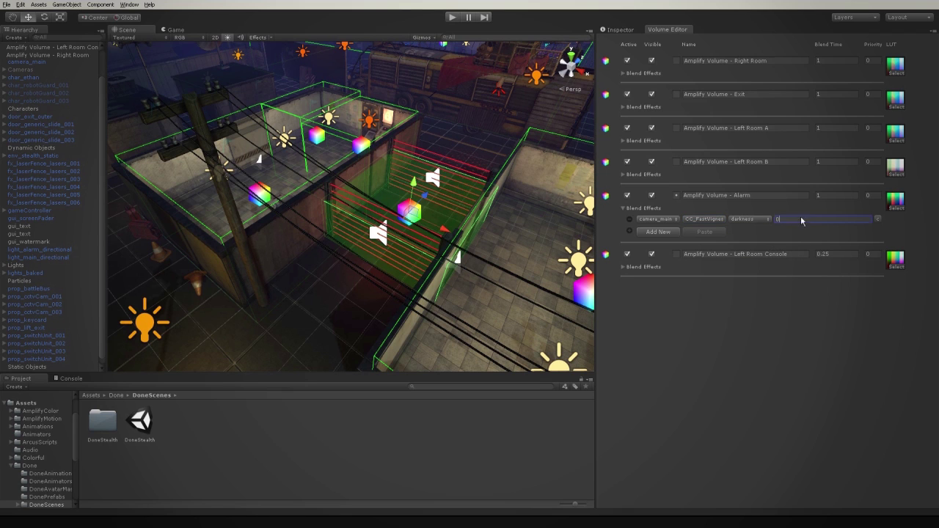
click(670, 234)
click(672, 232)
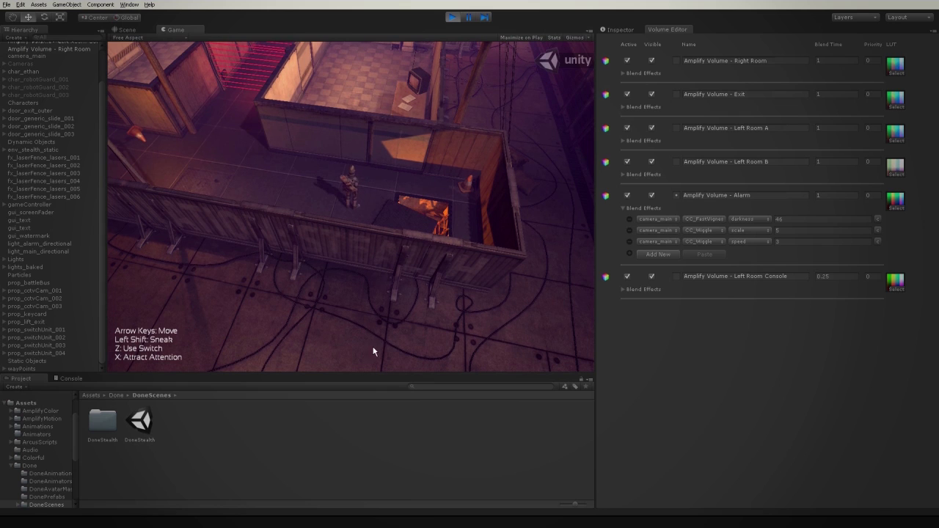
key(Up)
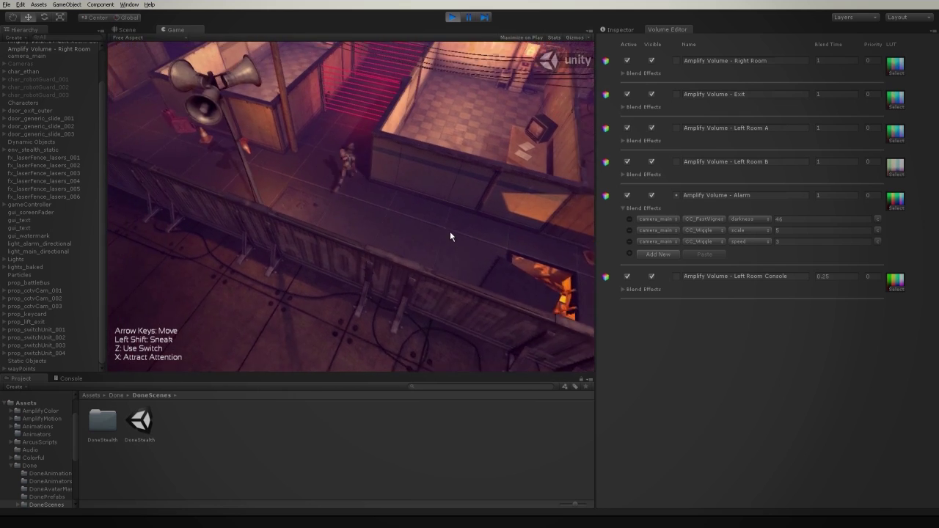
key(Up)
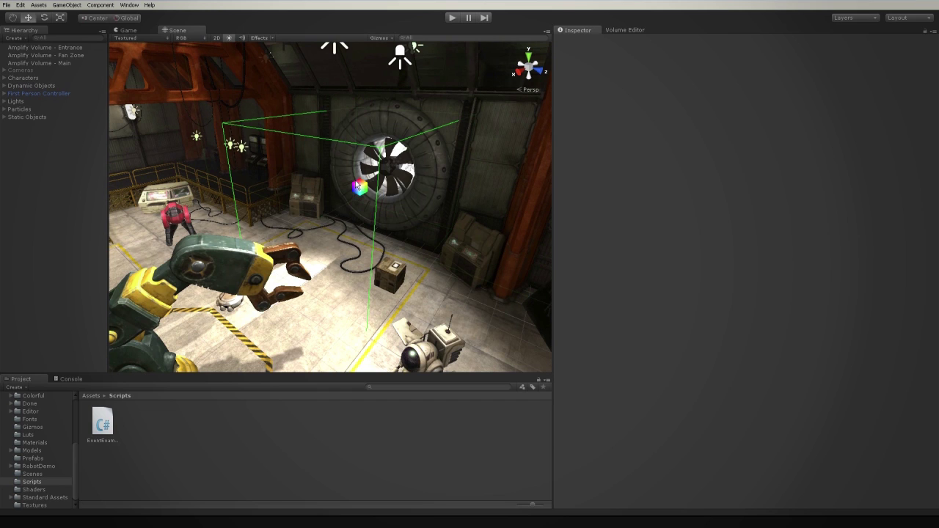
Step: Select the Fan Zone volume, review EventExample.cs, then the player's Main Camera and Volume Editor
click(360, 189)
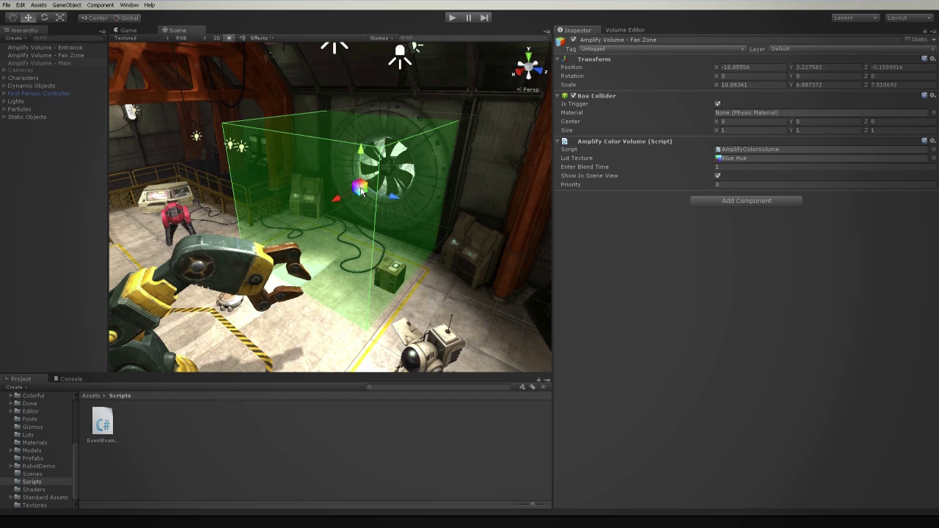
click(103, 425)
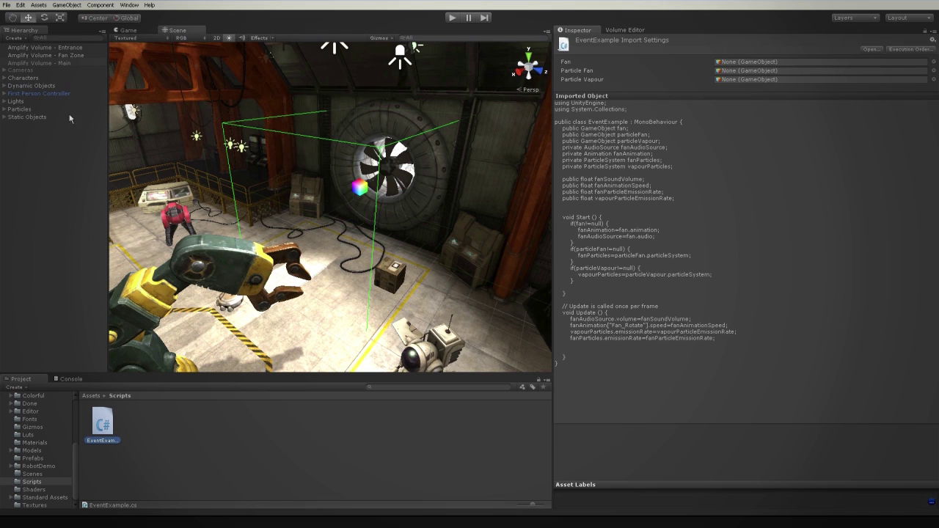
click(4, 94)
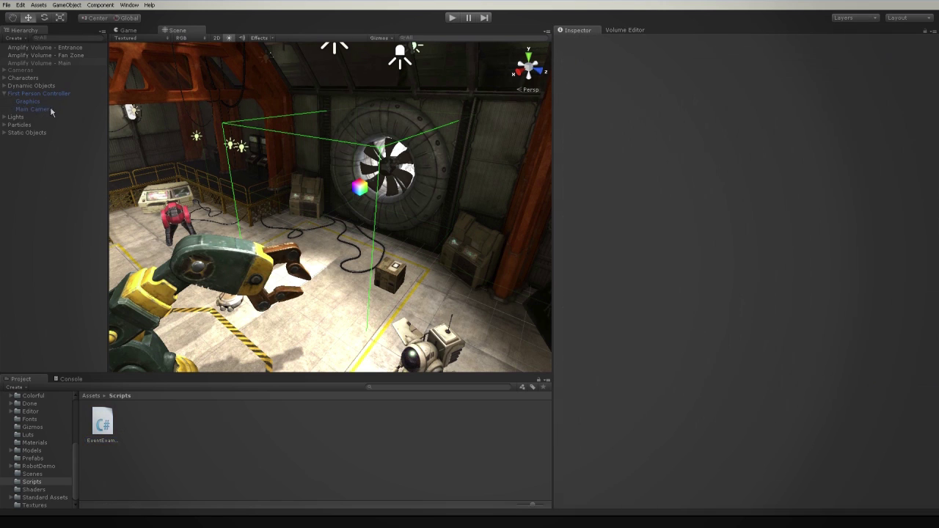
click(50, 108)
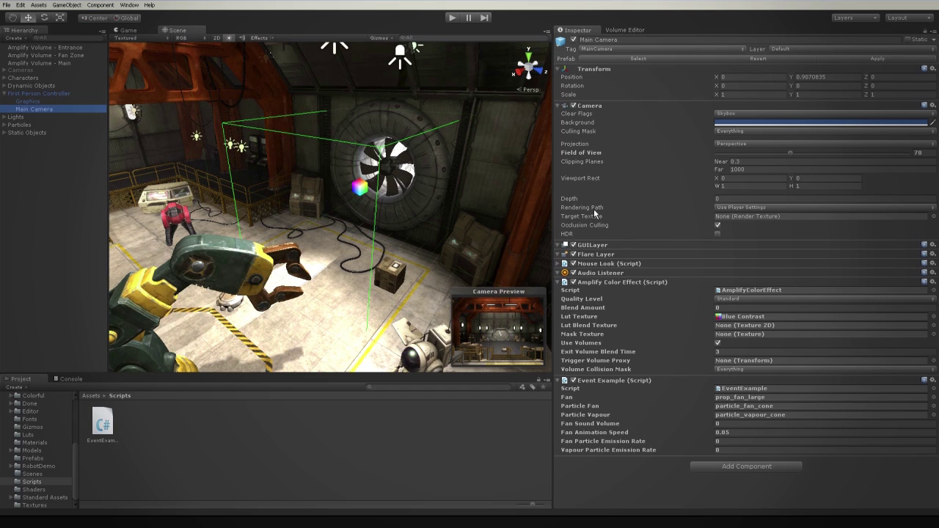
click(633, 29)
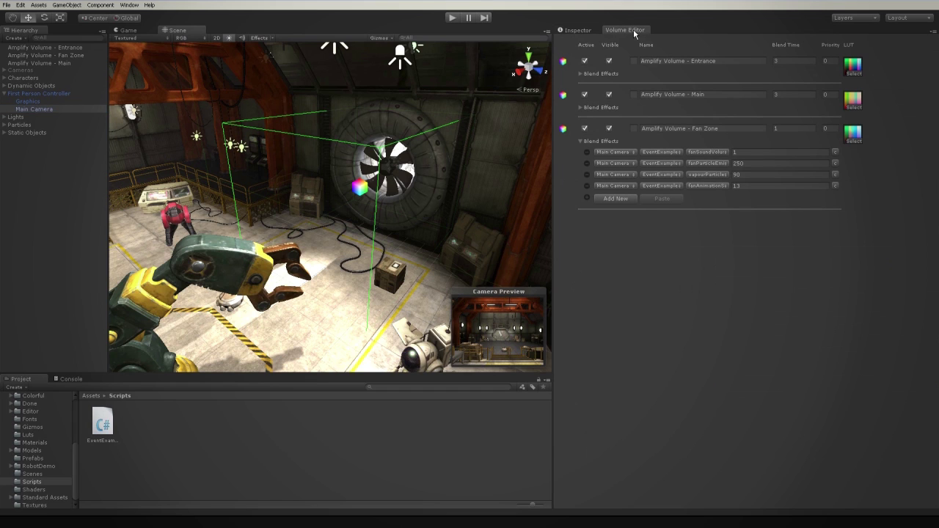
right_drag(540, 223, 397, 223)
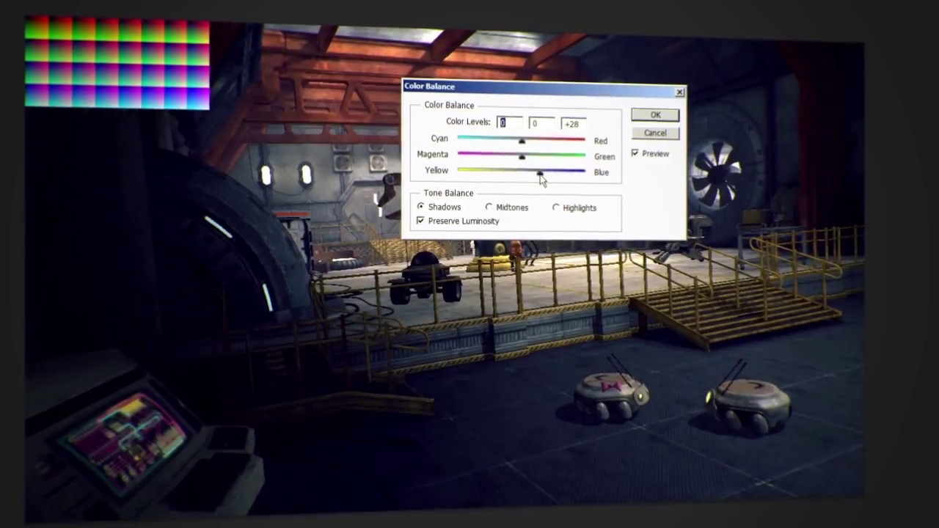
Step: Shift the shadows' Cyan/Red level to -14, giving shadow levels -14, 0, +28
drag(524, 139, 514, 139)
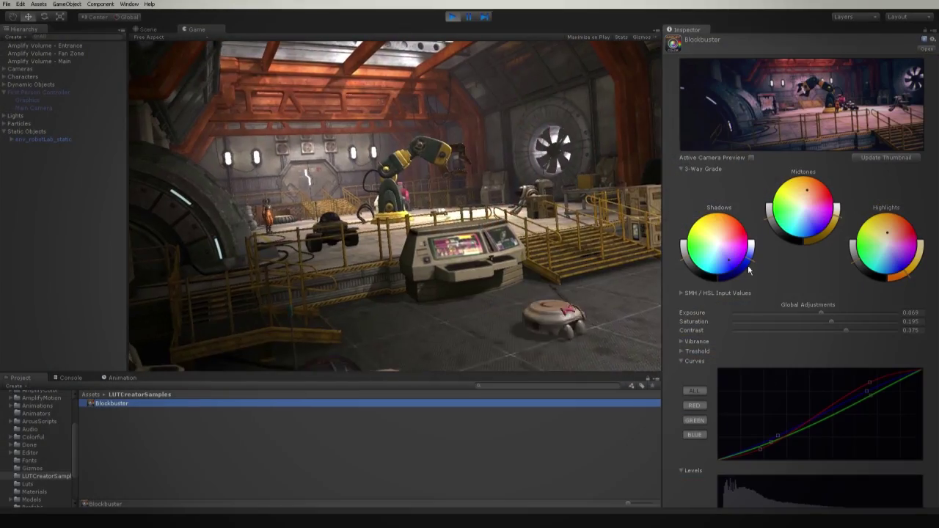
Step: Toggle the Blockbuster LUT's Active Camera Preview on, off and on, then update its thumbnail
click(751, 158)
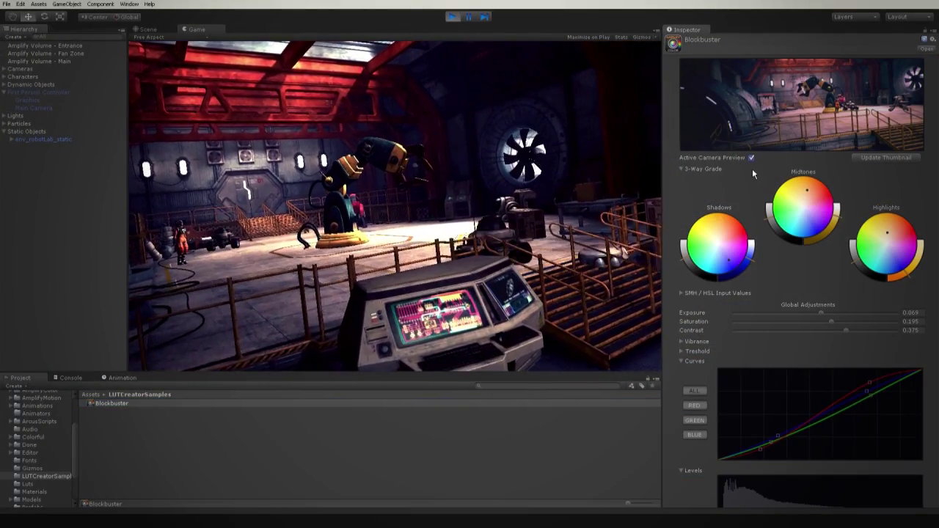
click(751, 158)
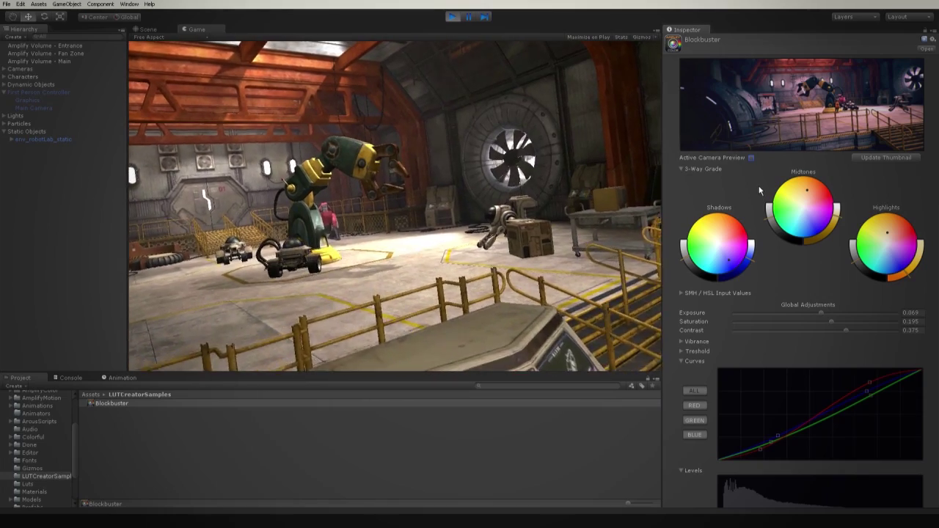
click(751, 158)
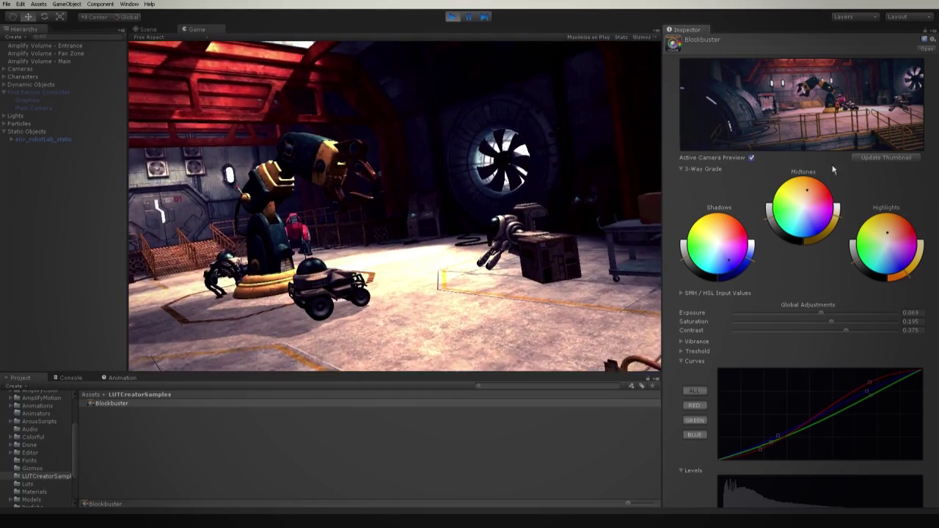
click(880, 158)
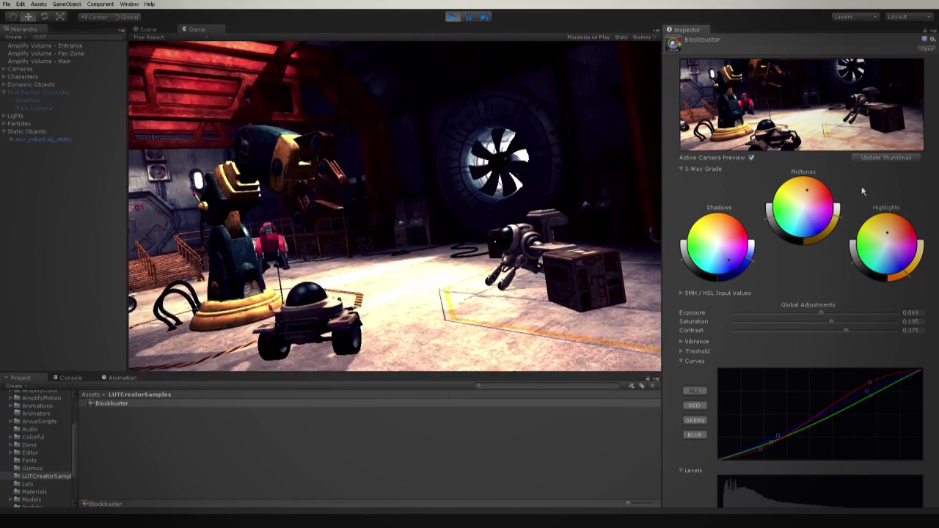